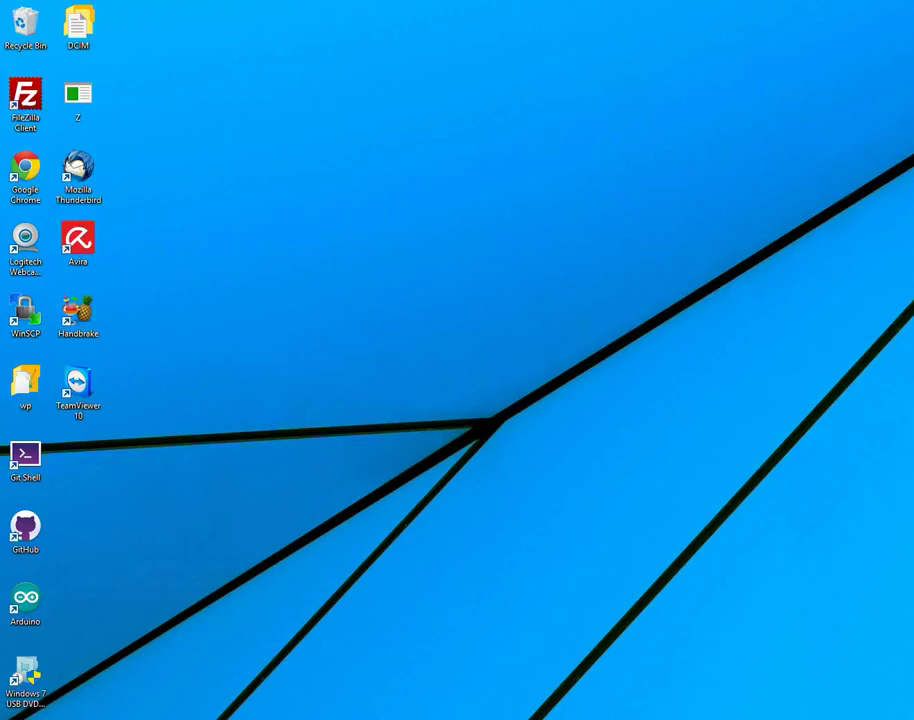
Search Windows for "view network connections", open the Network Connections window and move it nearer the middle of the desktop
key("super+s")
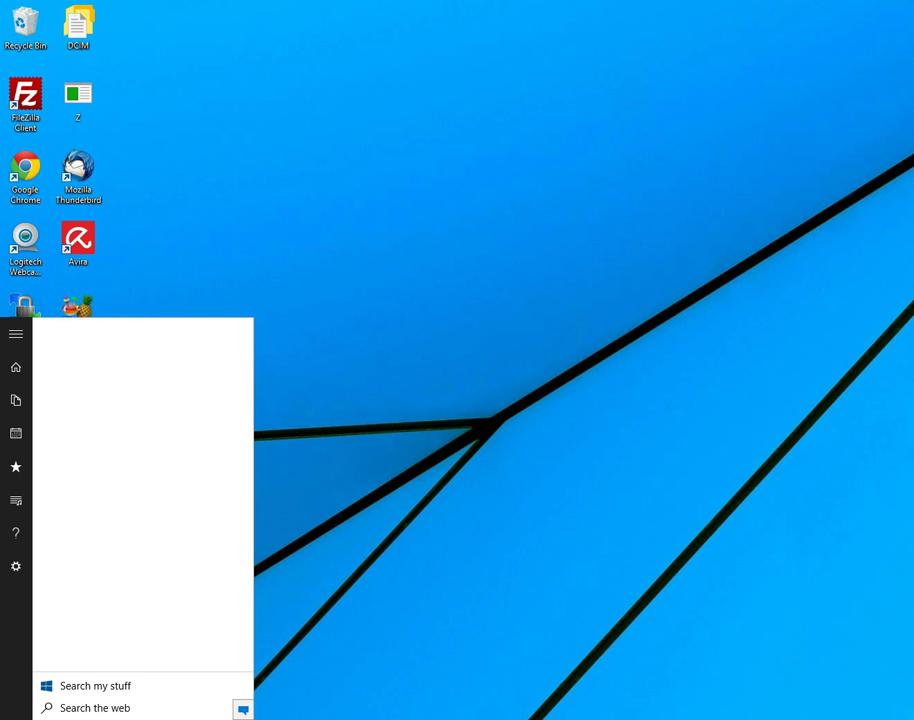
type("view network connec")
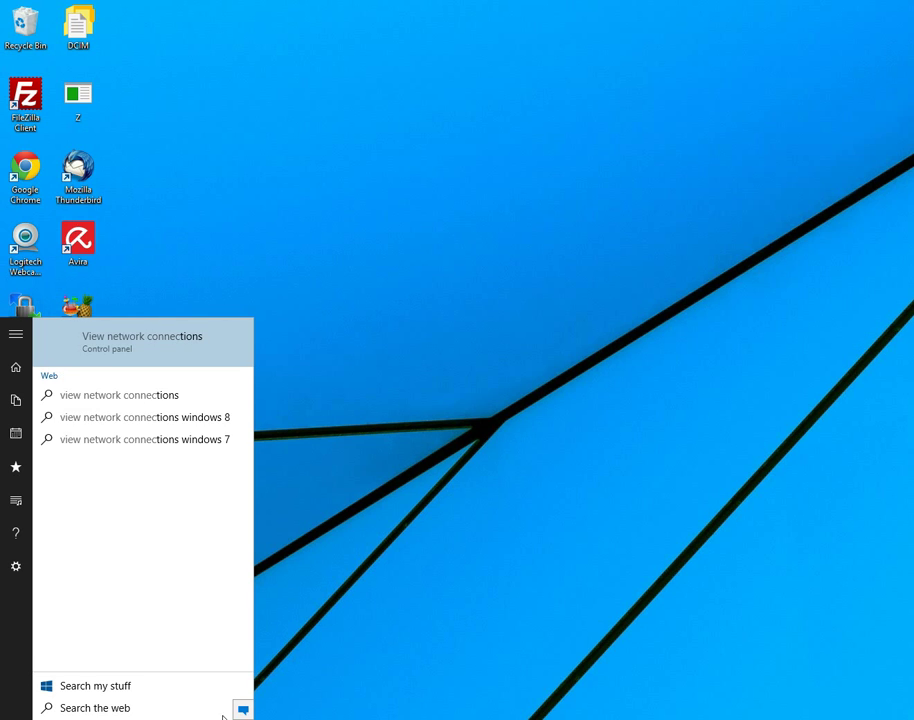
left_click(153, 346)
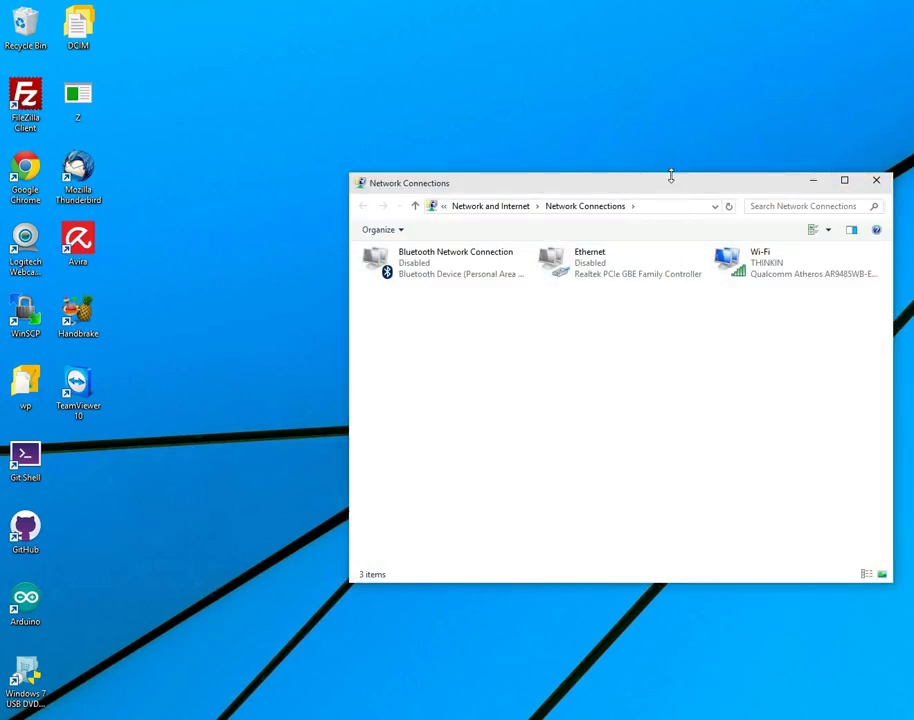
left_click_drag(596, 190, 469, 200)
Enable the disabled Ethernet adapter (Realtek PCIe GBE Family Controller)
right_click(472, 280)
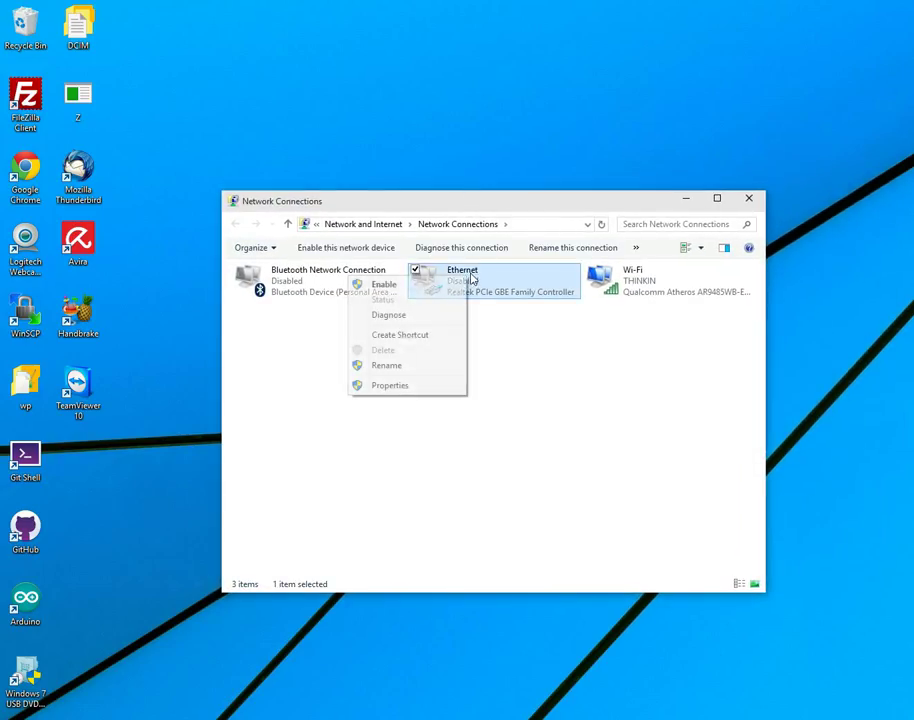
left_click(382, 284)
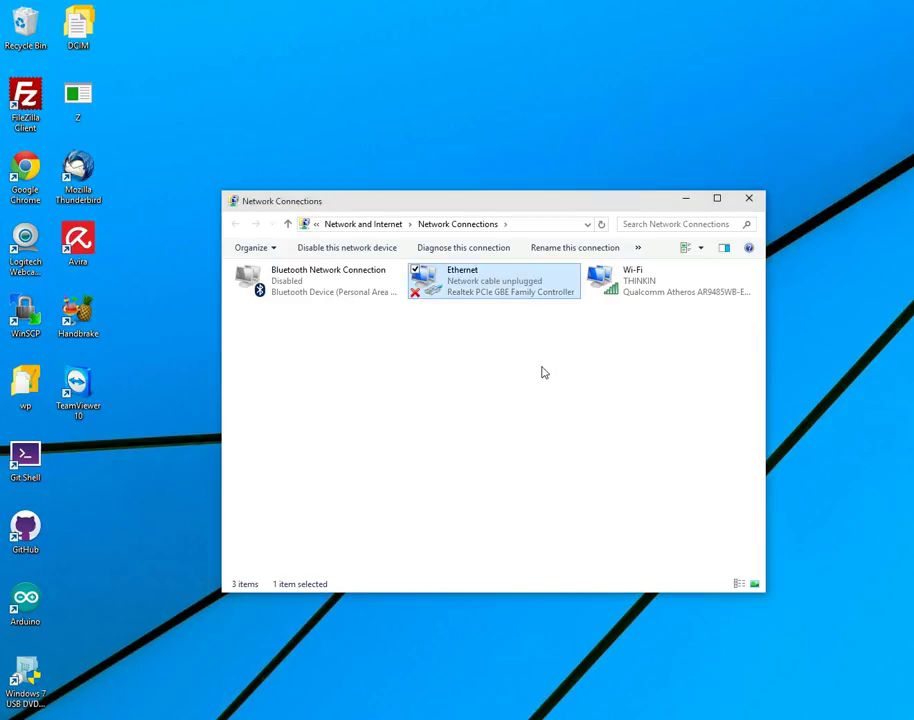
left_click(616, 337)
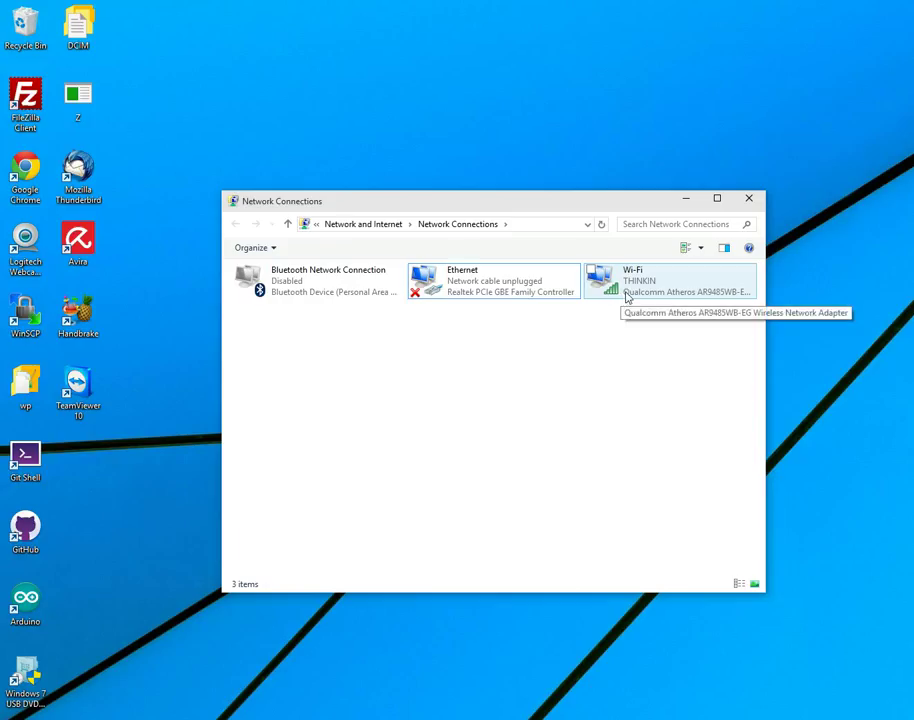
Try to enable Internet Connection Sharing on the Wi-Fi adapter, allowing other network users to connect through it and to control it
right_click(625, 296)
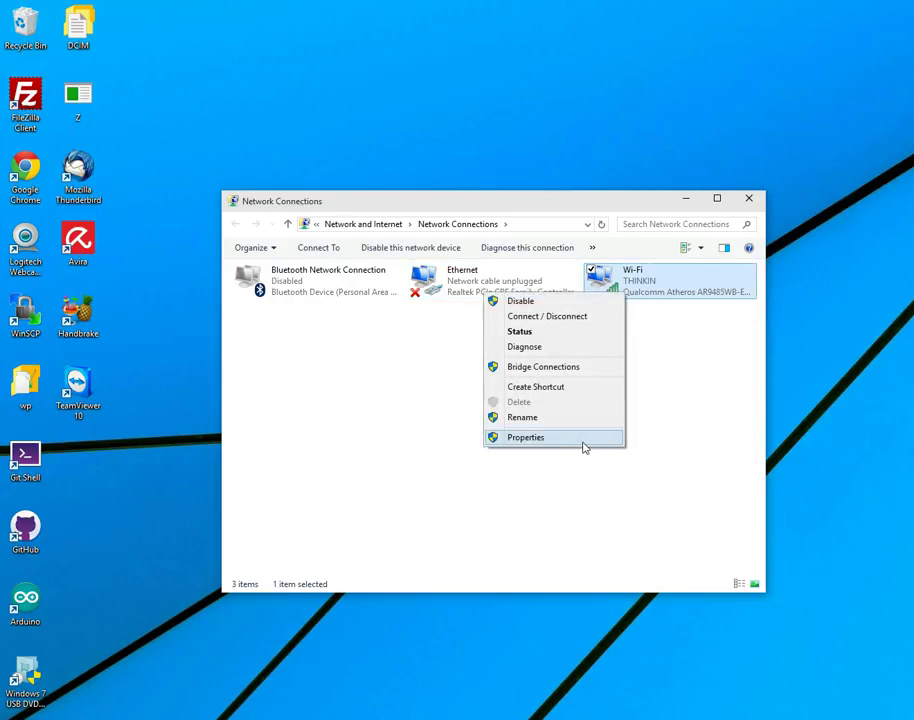
left_click(585, 447)
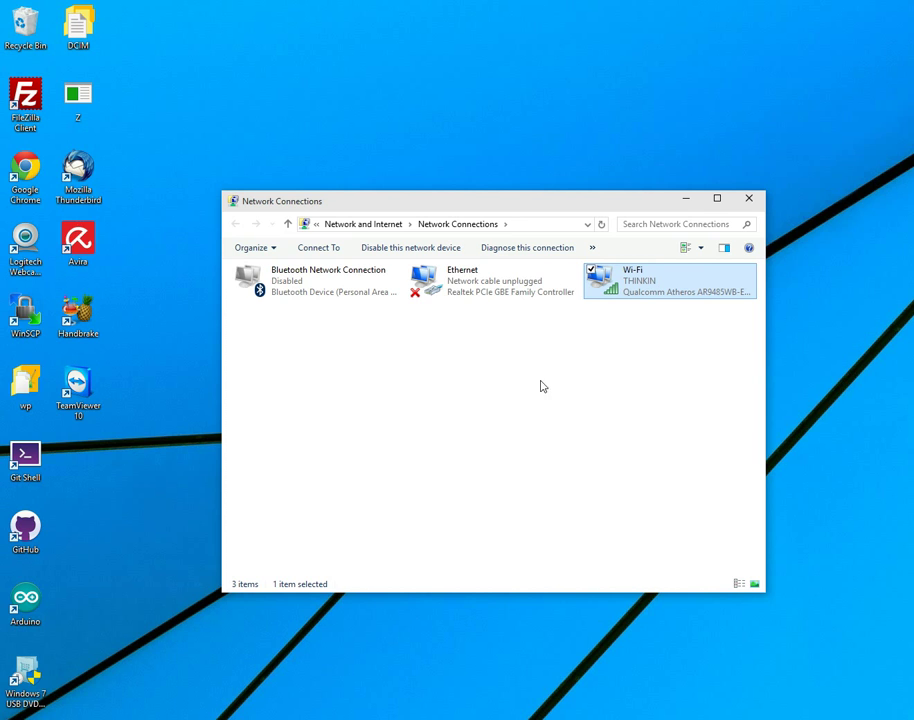
left_click(306, 283)
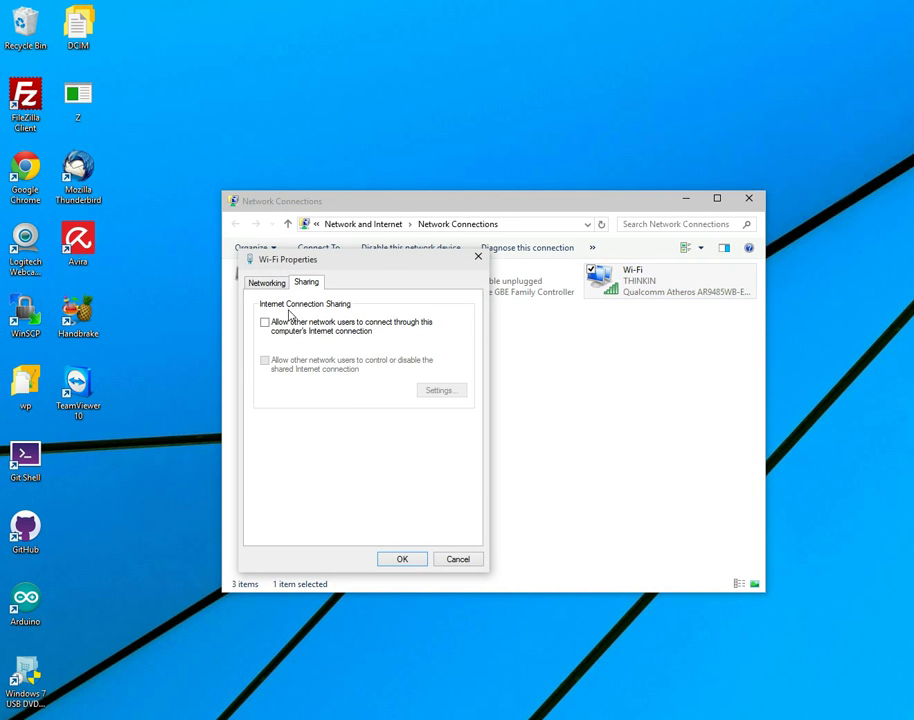
left_click(265, 322)
left_click(362, 368)
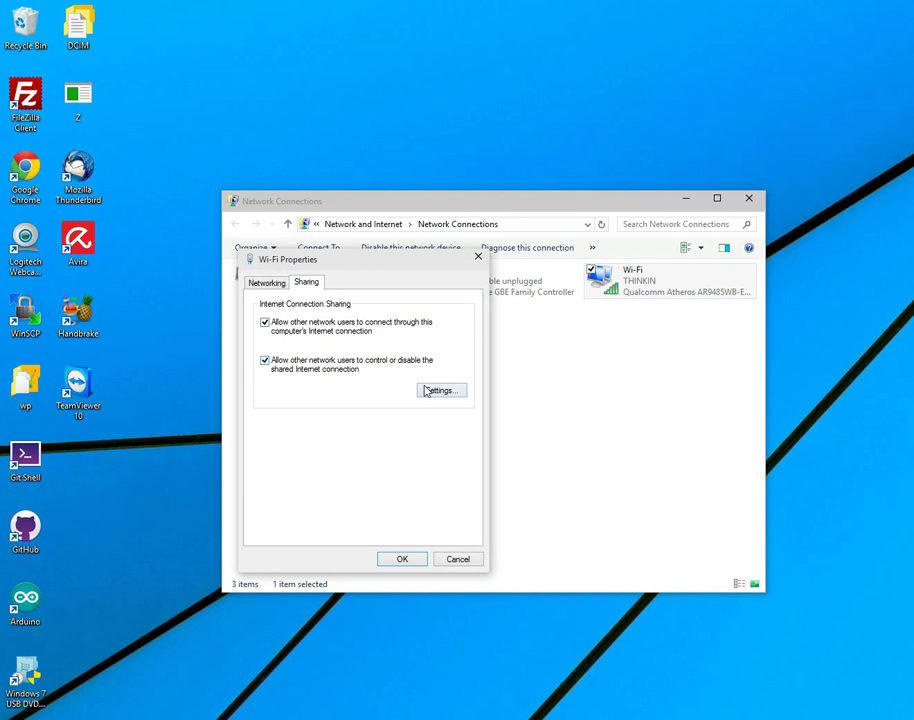
left_click(401, 563)
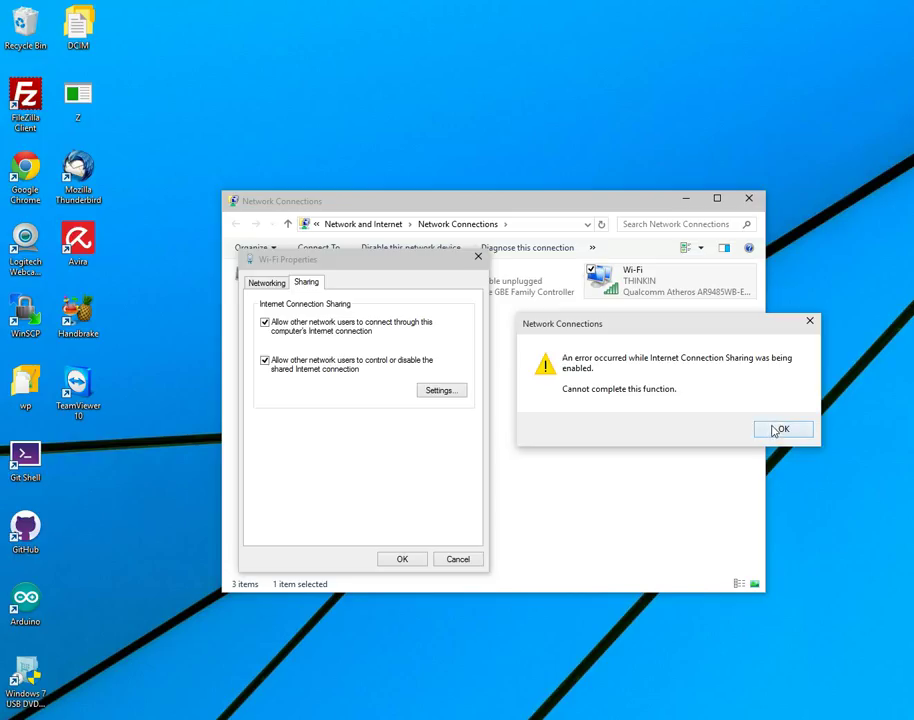
left_click(779, 429)
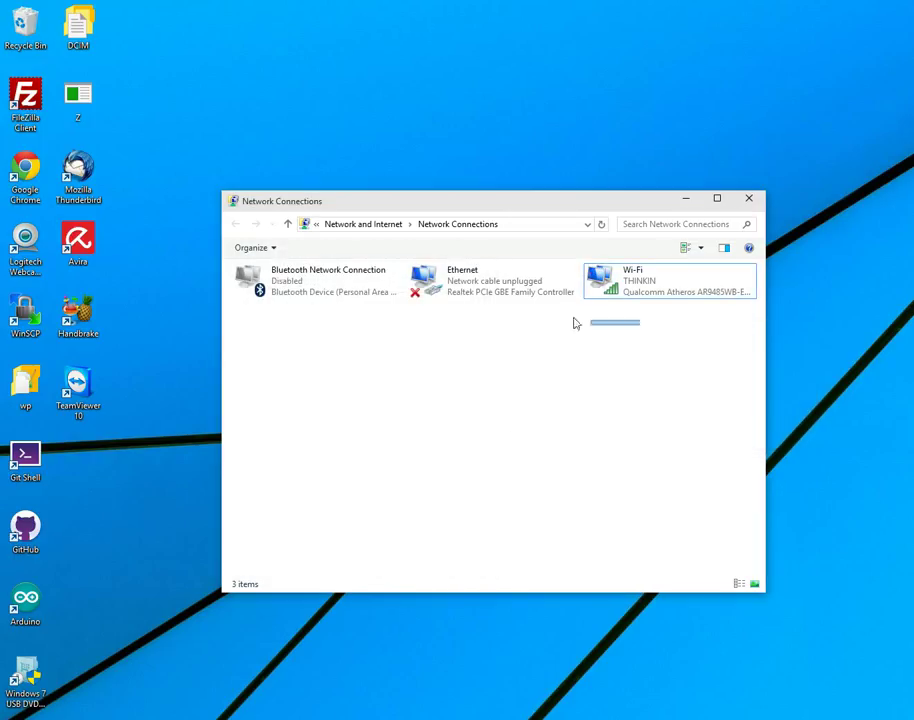
Bridge the Ethernet and Wi-Fi connections
left_click_drag(575, 323, 507, 282)
right_click(507, 283)
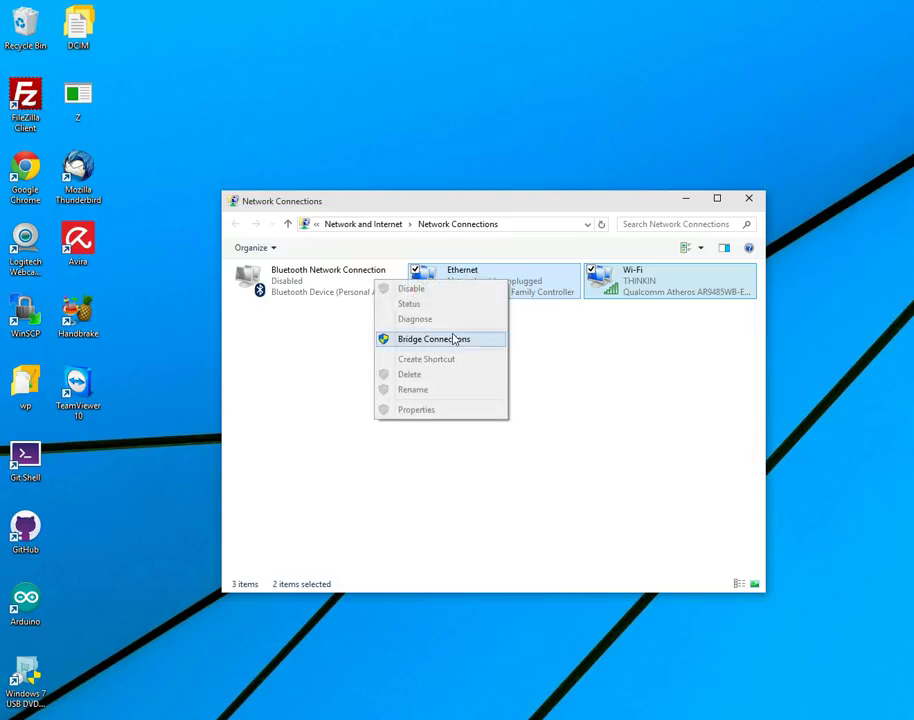
left_click(454, 340)
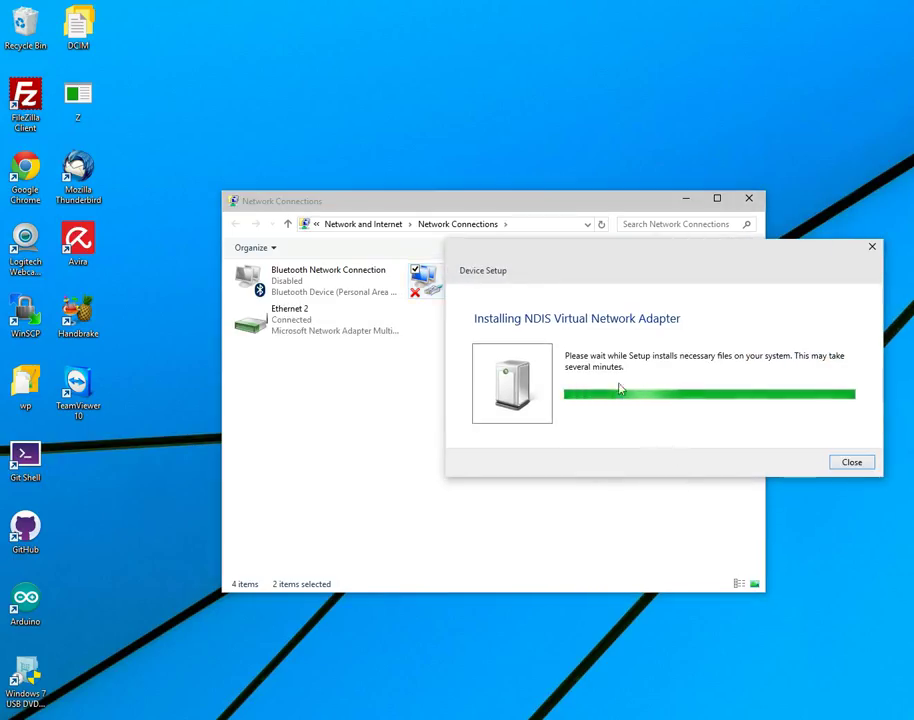
left_click_drag(637, 249, 521, 297)
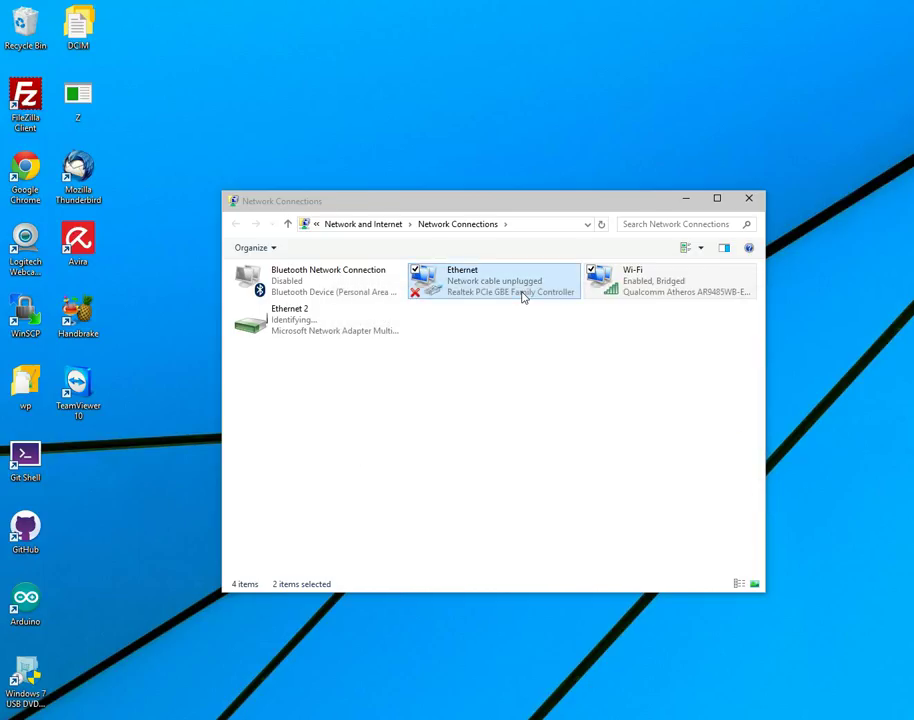
left_click(528, 339)
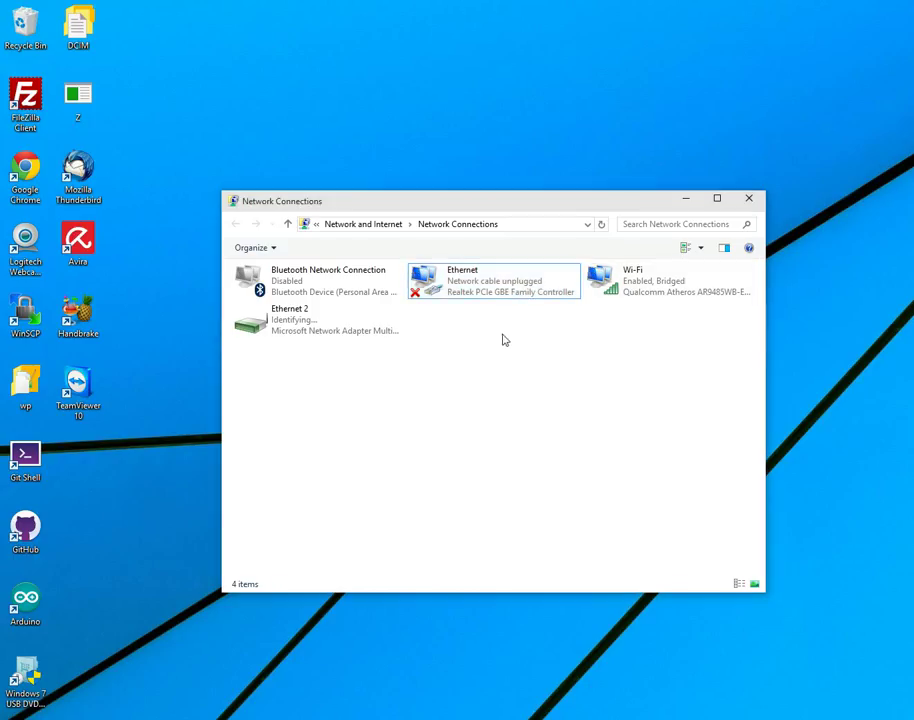
Check the bridged Wi-Fi adapter's properties and its device configuration without changing anything
right_click(639, 296)
left_click(603, 426)
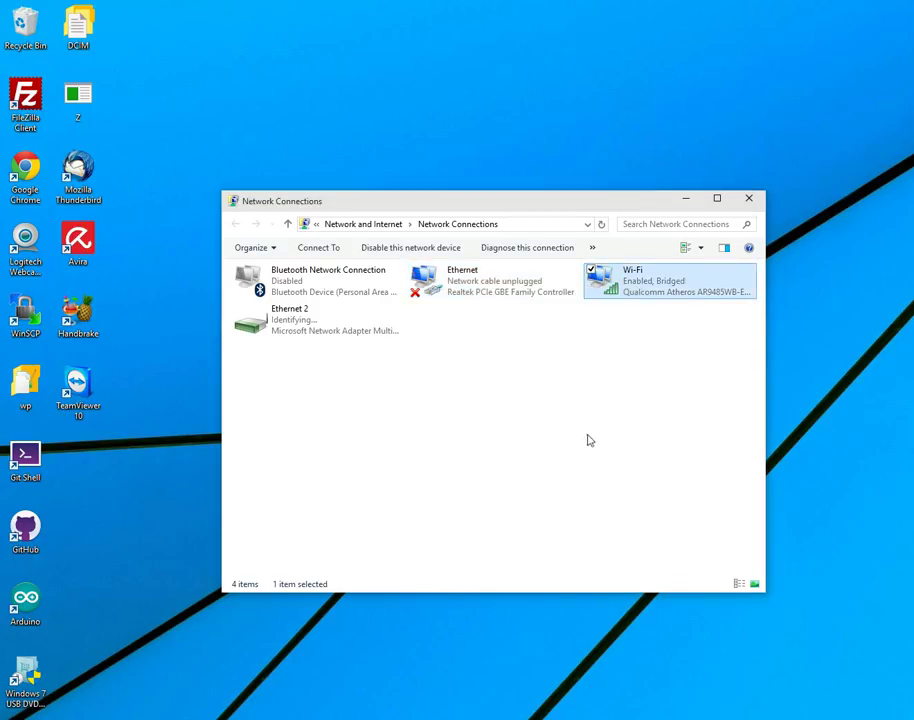
right_click(634, 296)
left_click(596, 435)
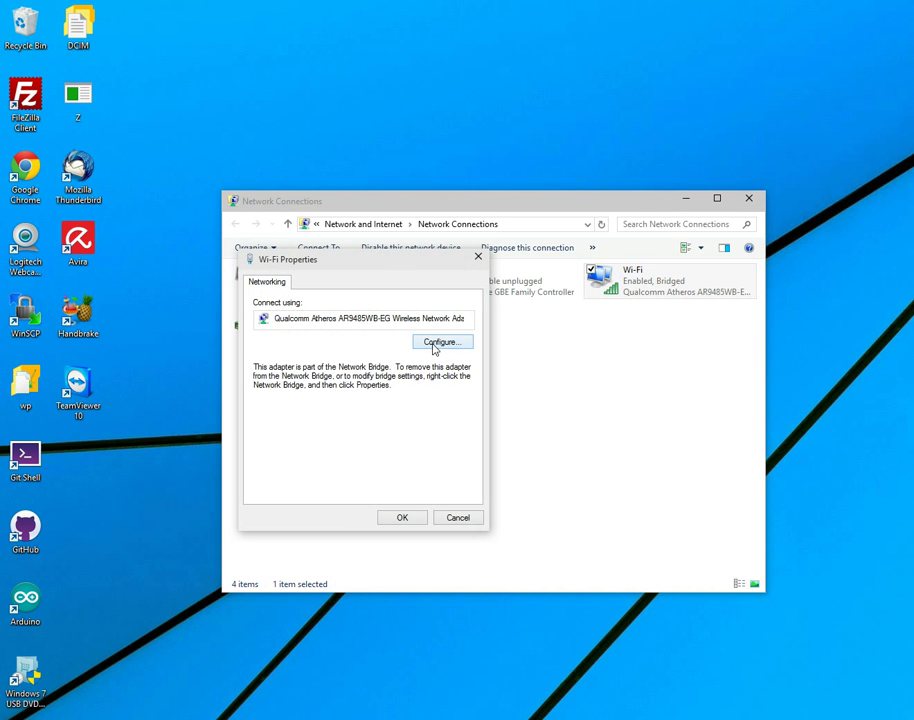
left_click(434, 345)
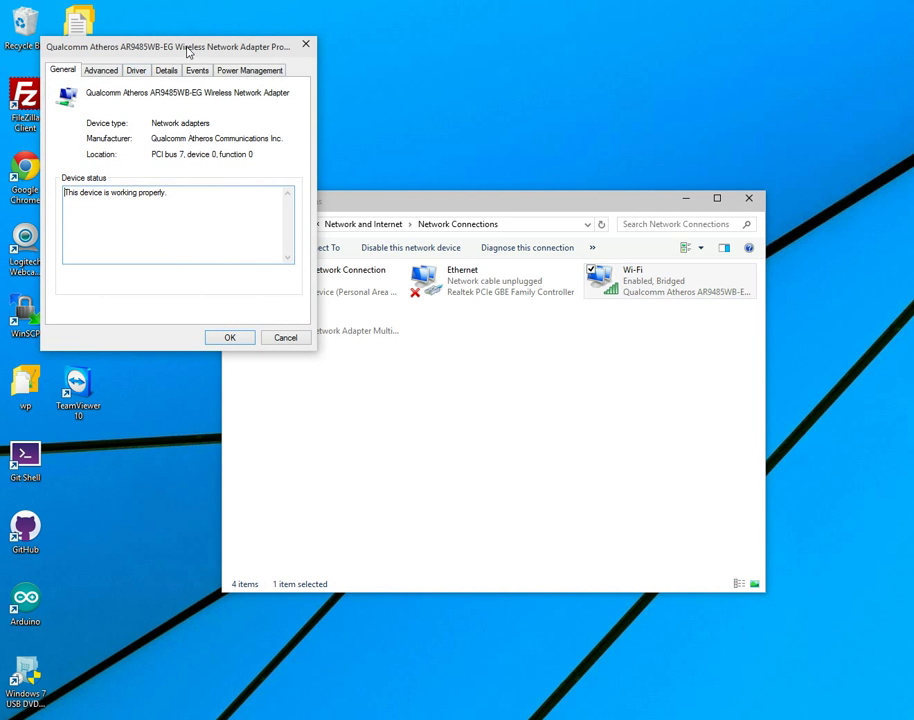
left_click(305, 45)
Inspect the status and network connection details of the Ethernet 2 bridge
left_click(320, 338)
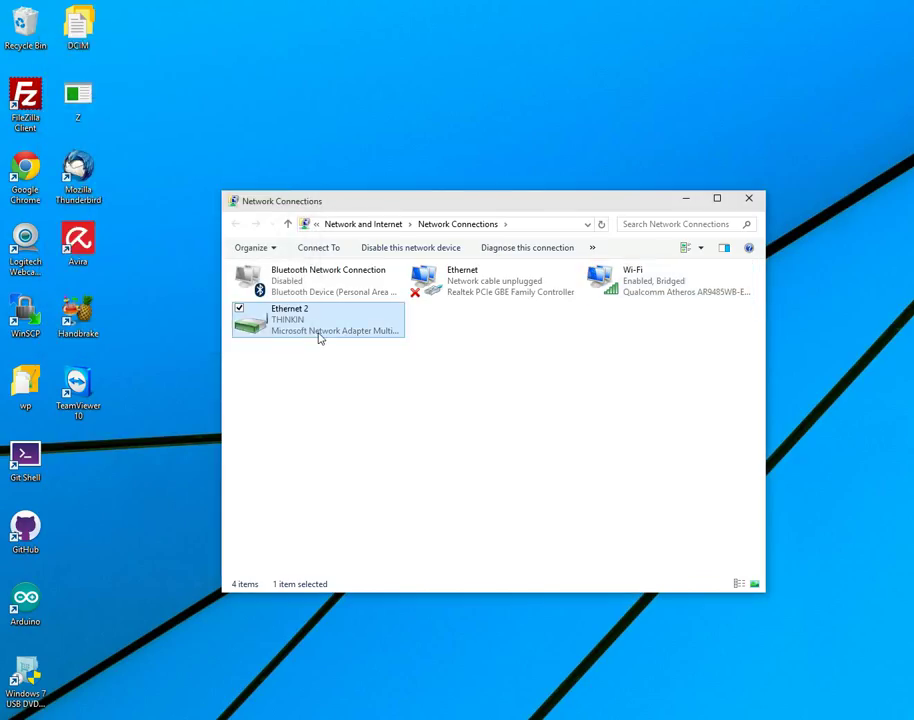
right_click(320, 338)
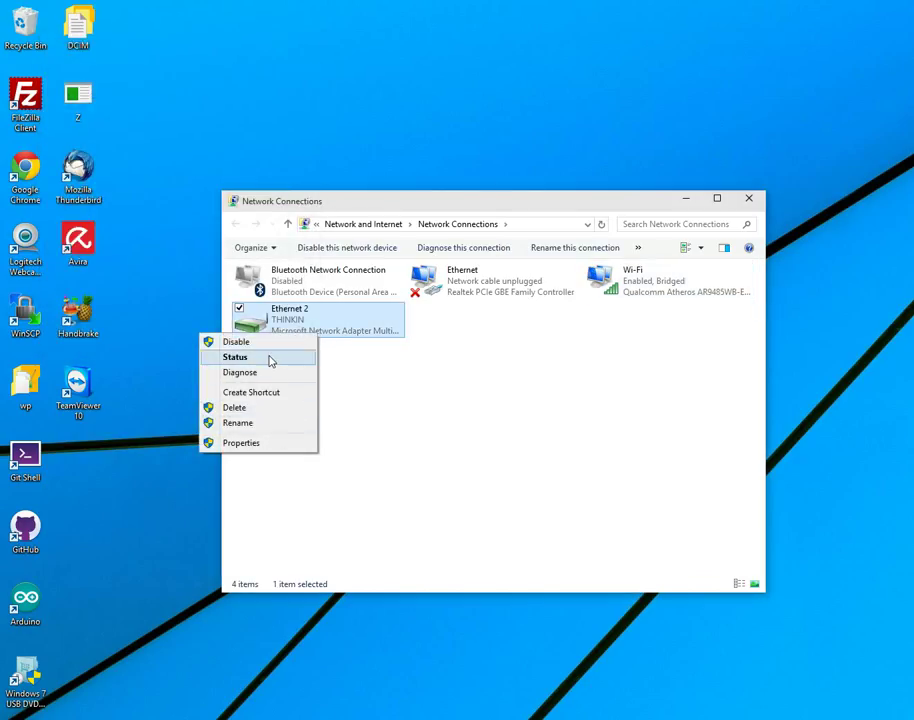
left_click(270, 357)
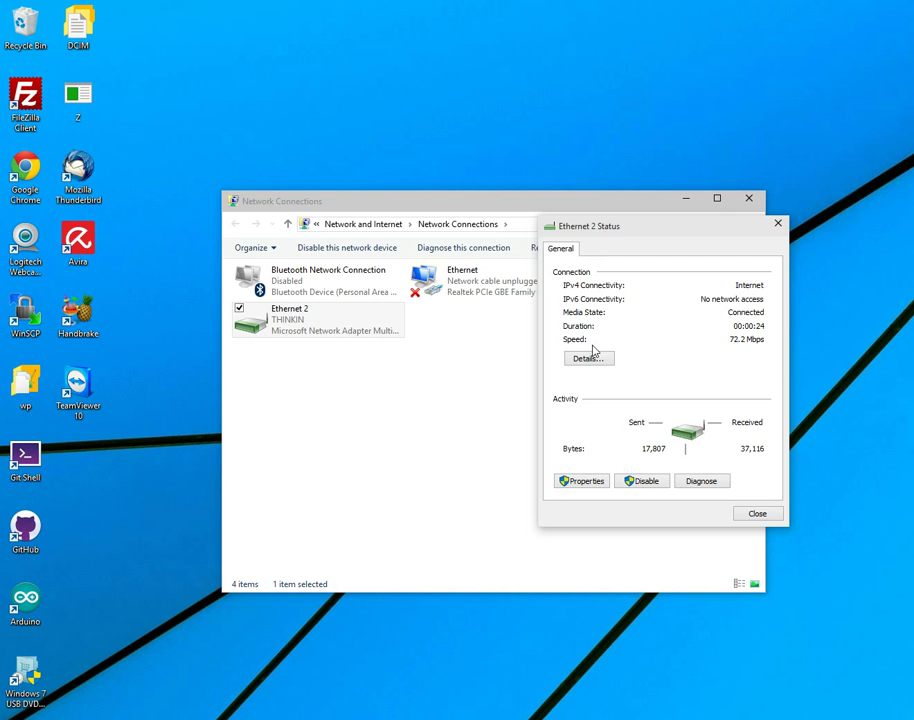
left_click(589, 357)
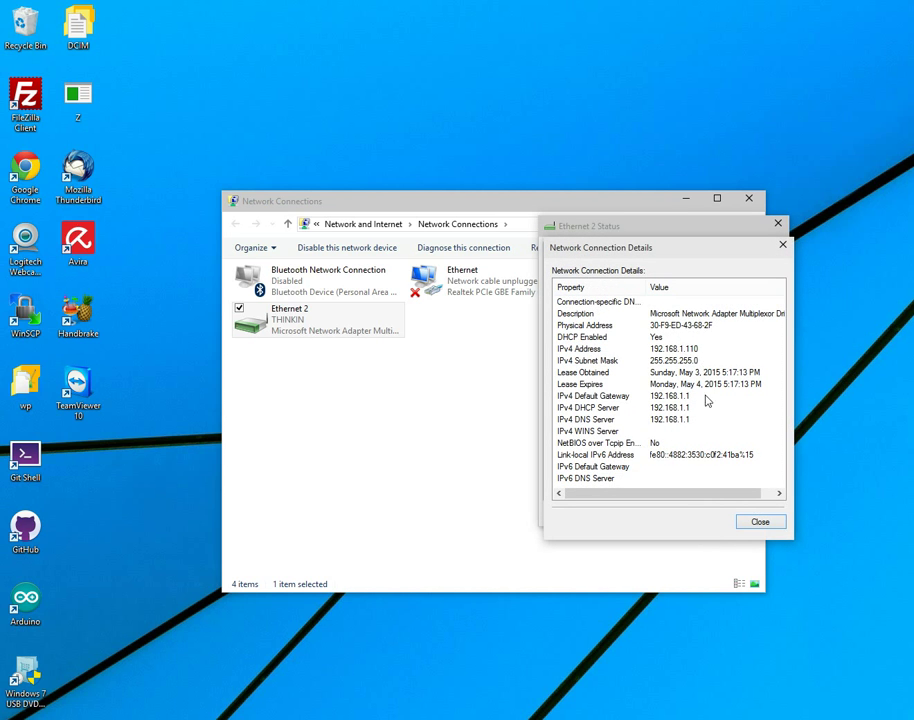
left_click(766, 526)
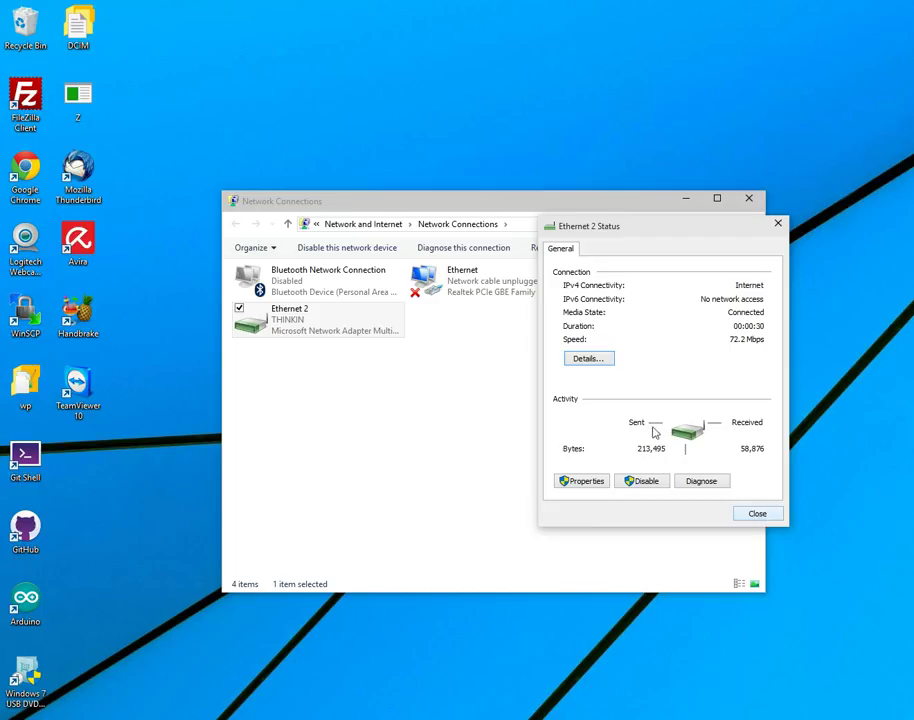
left_click(762, 514)
left_click(619, 462)
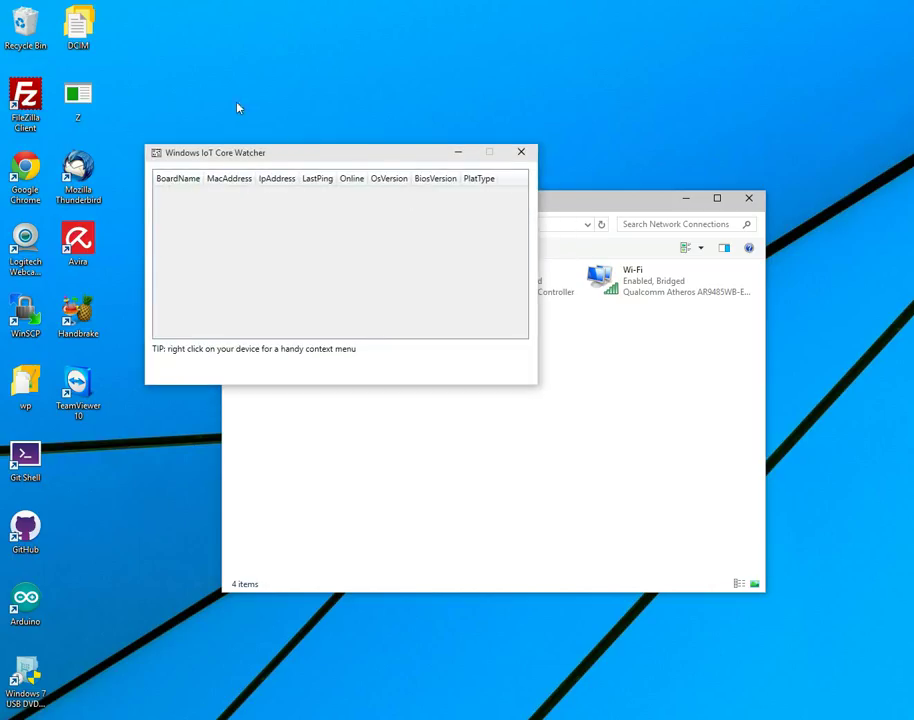
Switch to Windows IoT Core Watcher and move its window below the adapters in Network Connections so both stay visible
left_click_drag(296, 155, 406, 290)
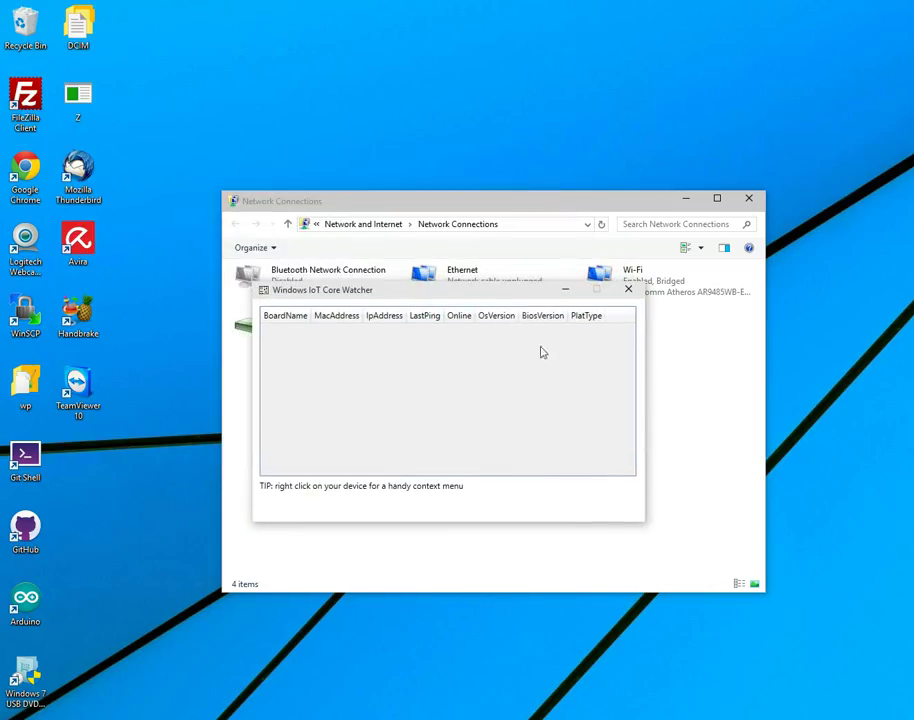
left_click(657, 391)
key("alt+Tab")
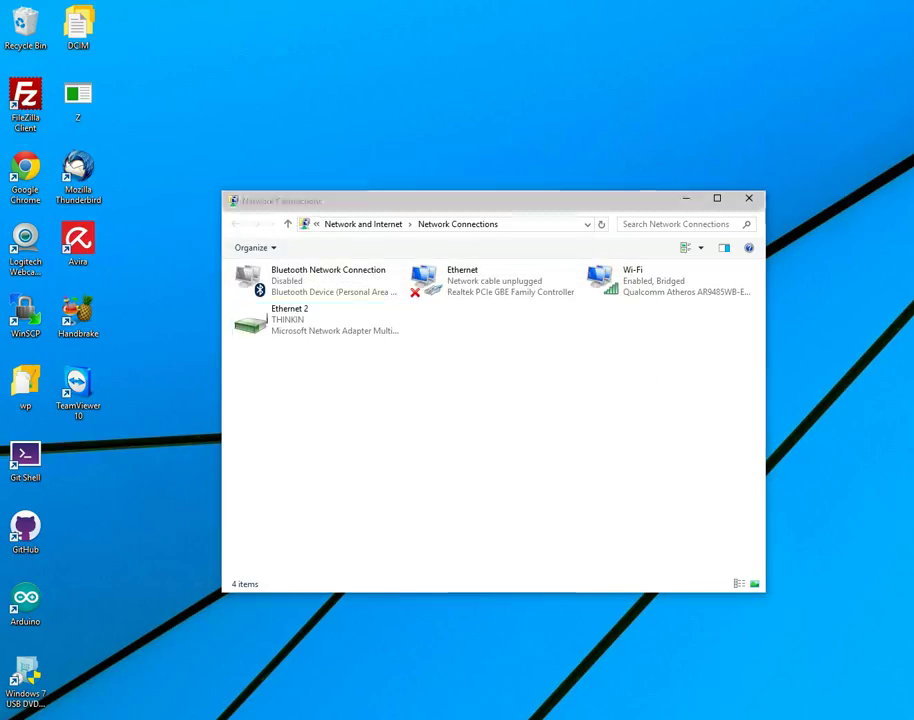
left_click_drag(465, 291, 498, 389)
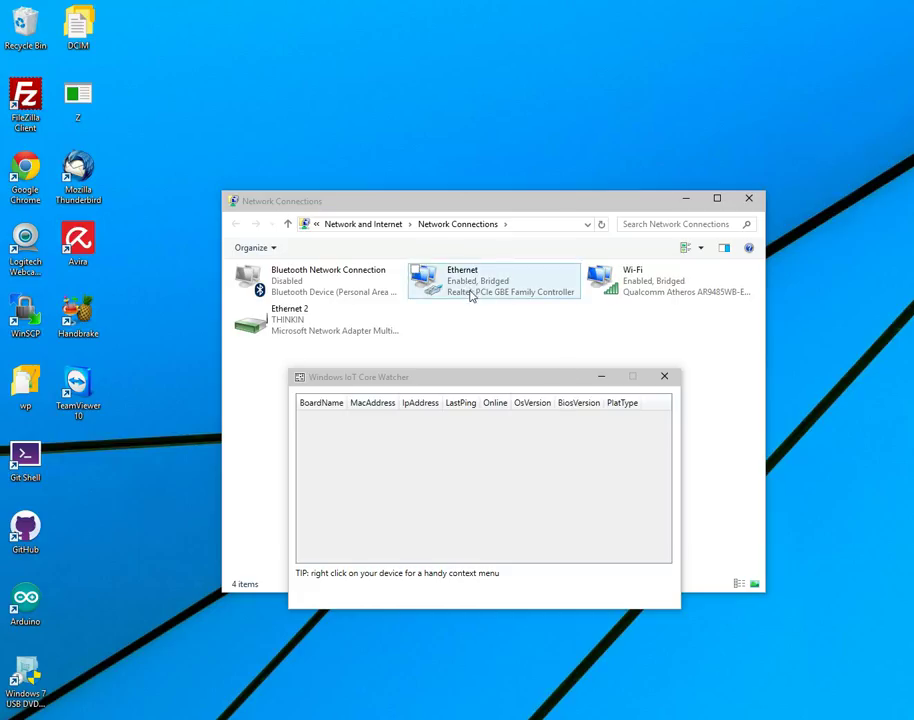
left_click(451, 378)
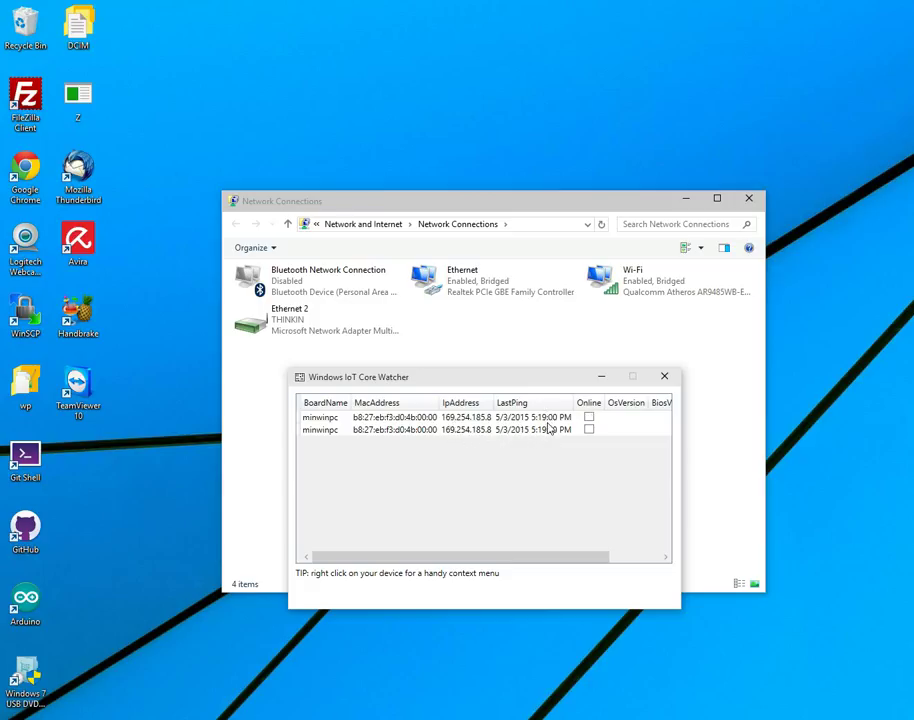
Open the web management page of the online minwinpc board in the browser from Windows IoT Core Watcher
left_click(437, 419)
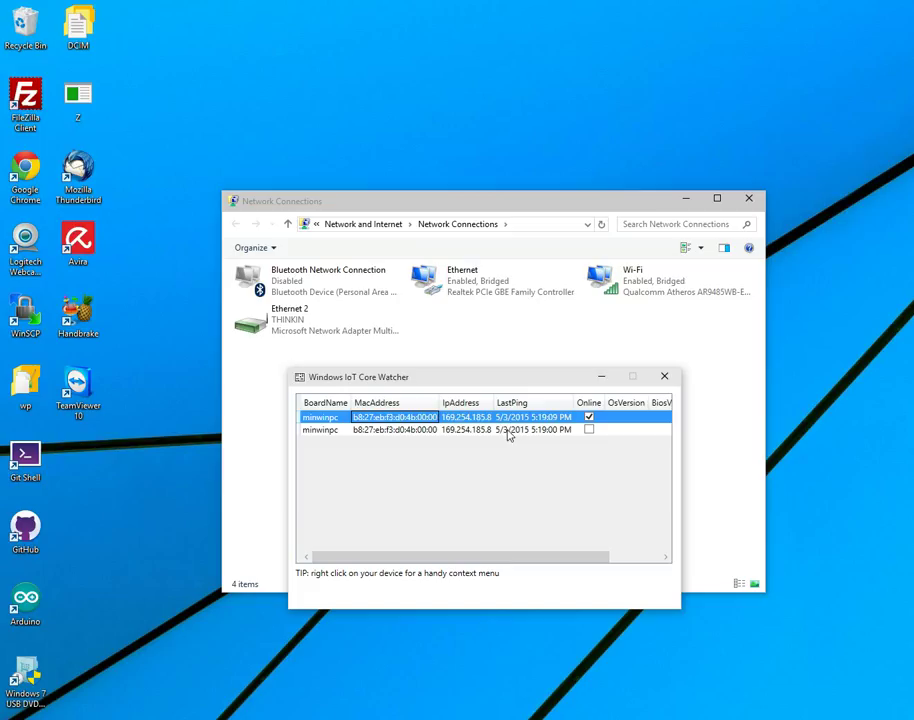
left_click(666, 377)
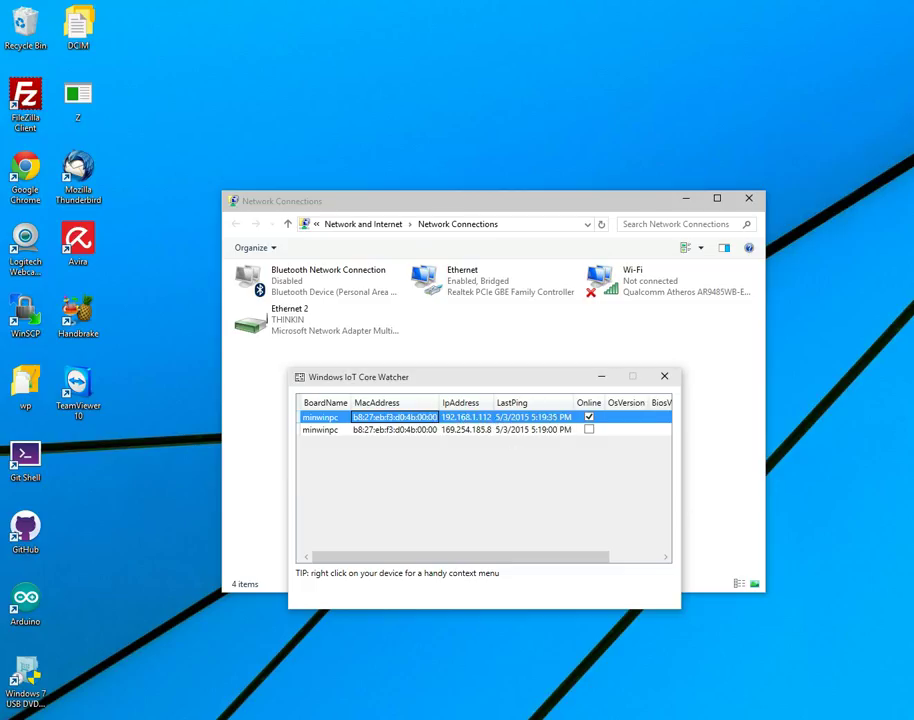
left_click(362, 417)
right_click(410, 420)
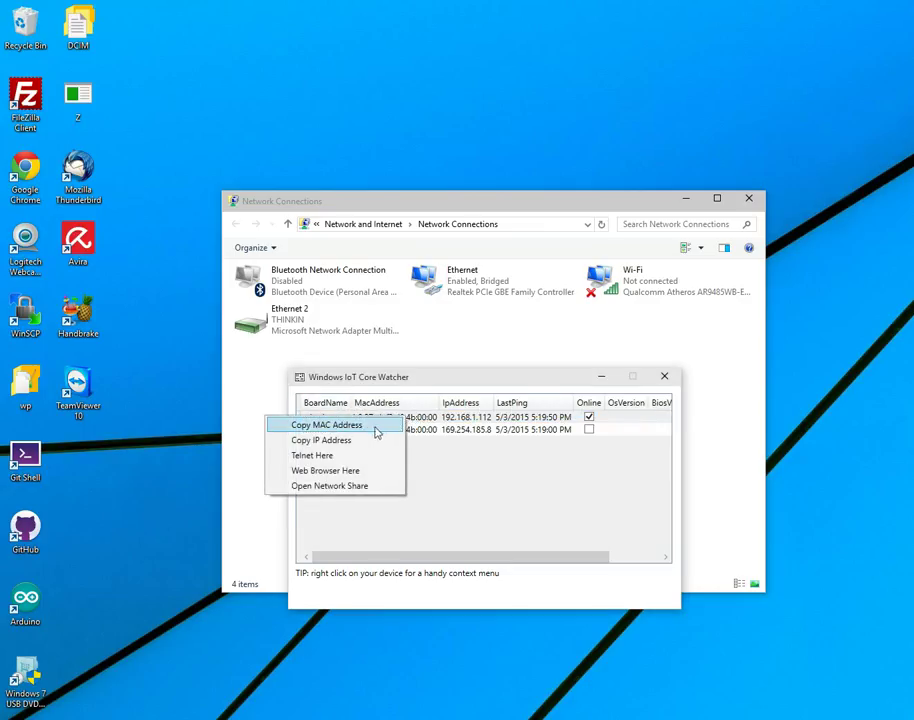
left_click(328, 471)
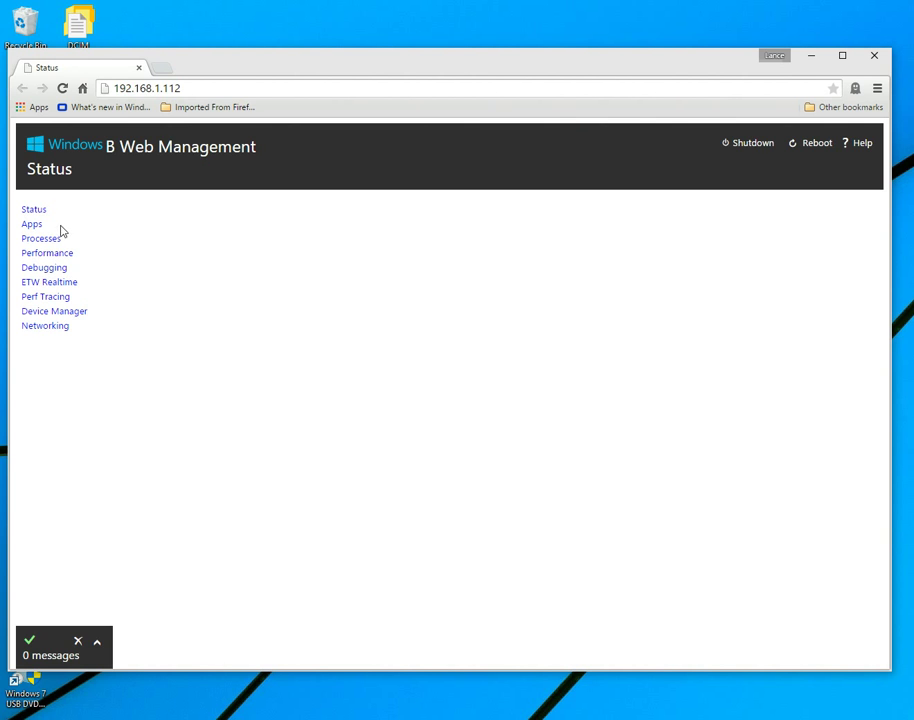
Open the board's Apps page and look through the installed apps, running apps and app installation sections
left_click(33, 211)
left_click(30, 225)
scroll(406, 386, "down", 1)
scroll(406, 386, "up", 1)
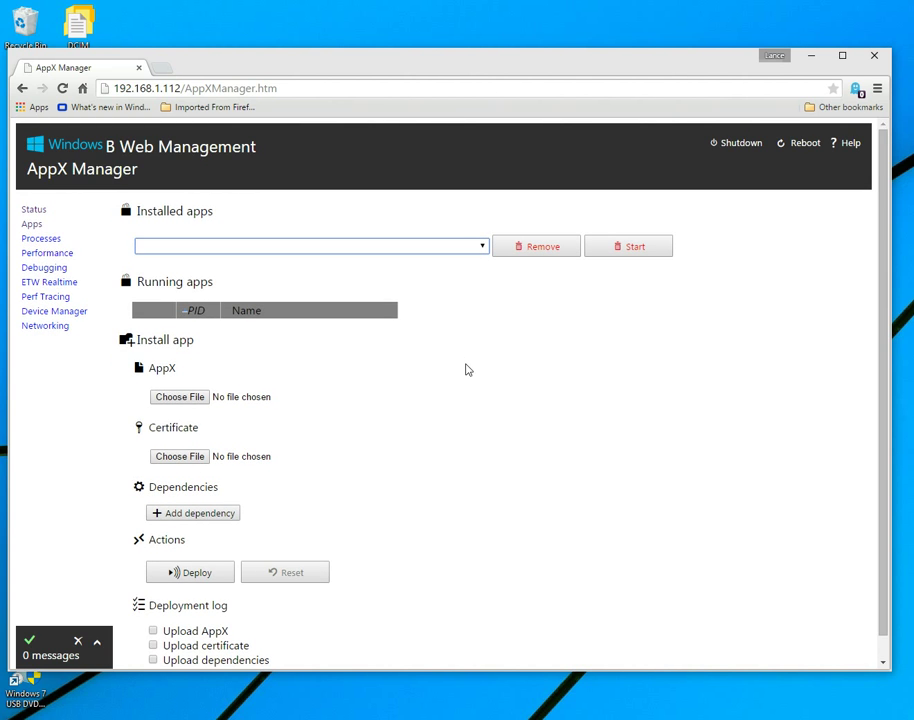
scroll(230, 380, "down", 1)
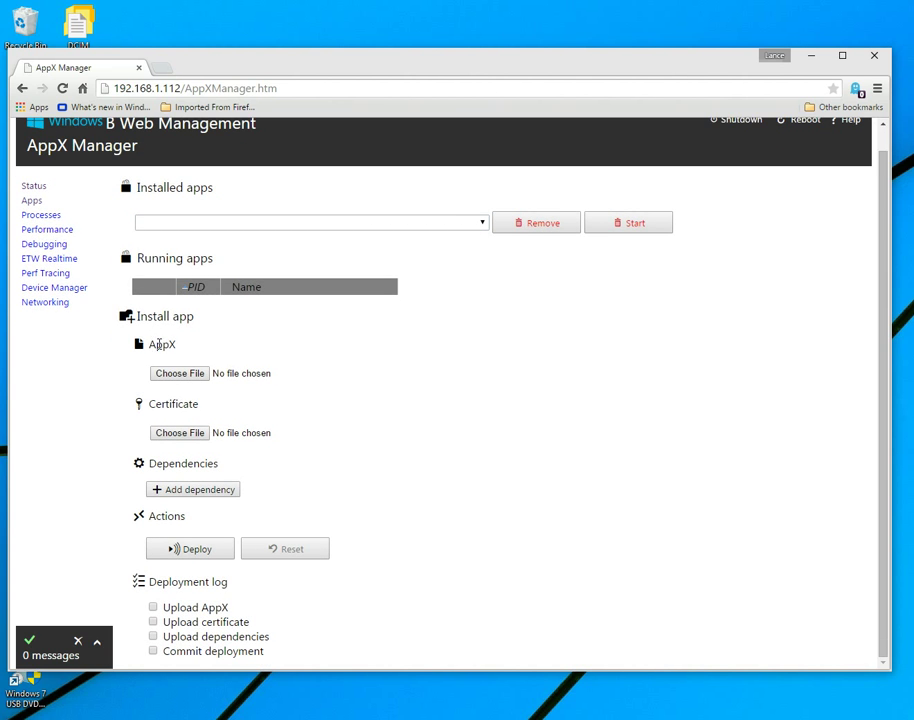
Open the board's Processes page and look through the list of running processes
left_click(44, 216)
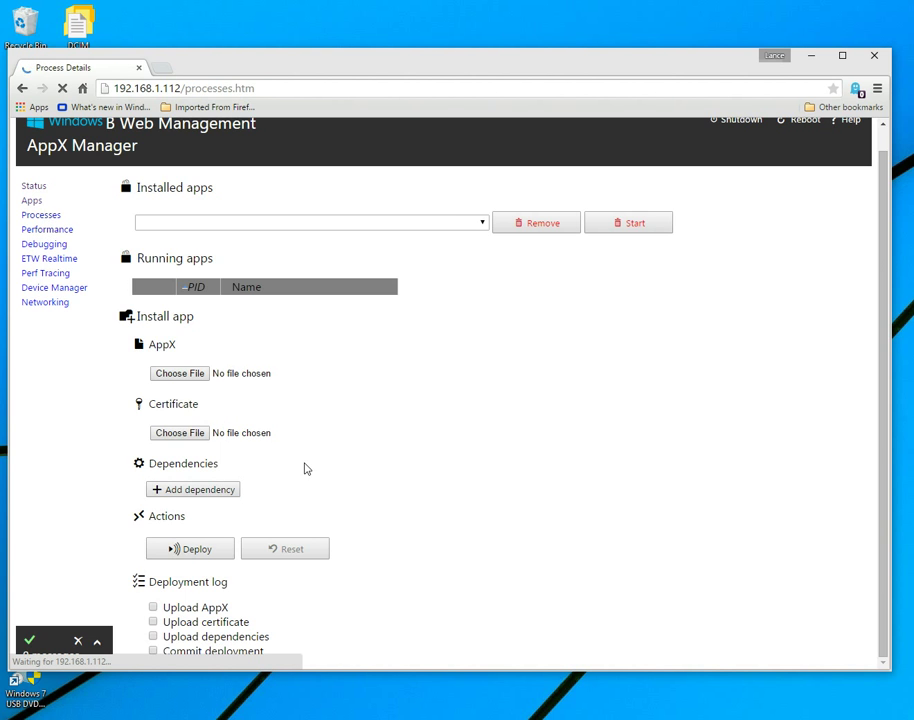
scroll(395, 432, "down", 2)
scroll(400, 440, "up", 2)
Open the board's Performance page and examine the CPU, I/O and memory sections
left_click(52, 256)
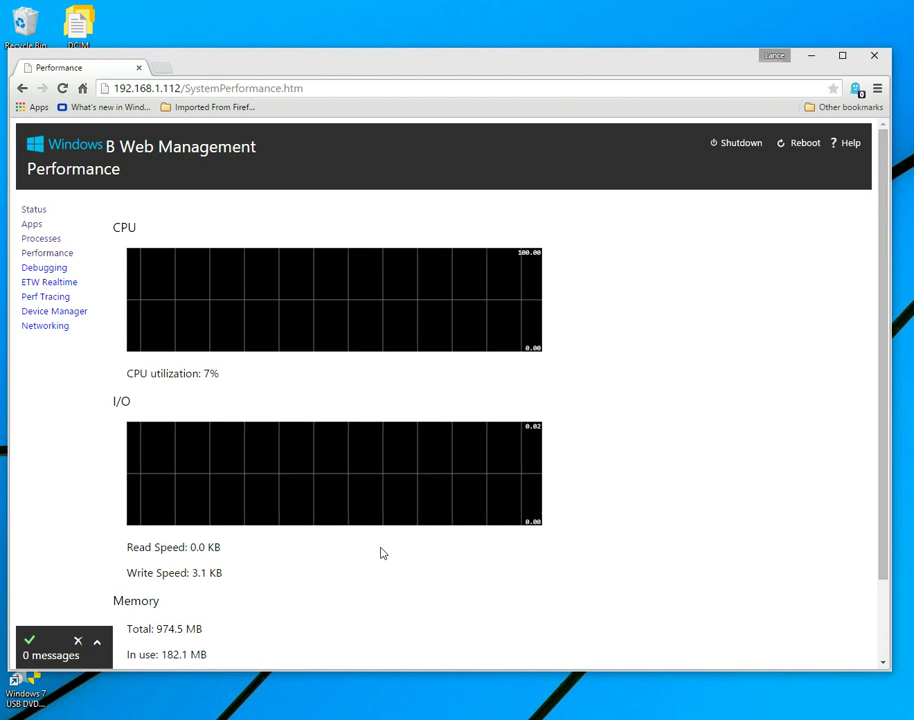
scroll(381, 552, "down", 2)
scroll(381, 555, "up", 2)
scroll(381, 556, "down", 2)
scroll(203, 563, "up", 2)
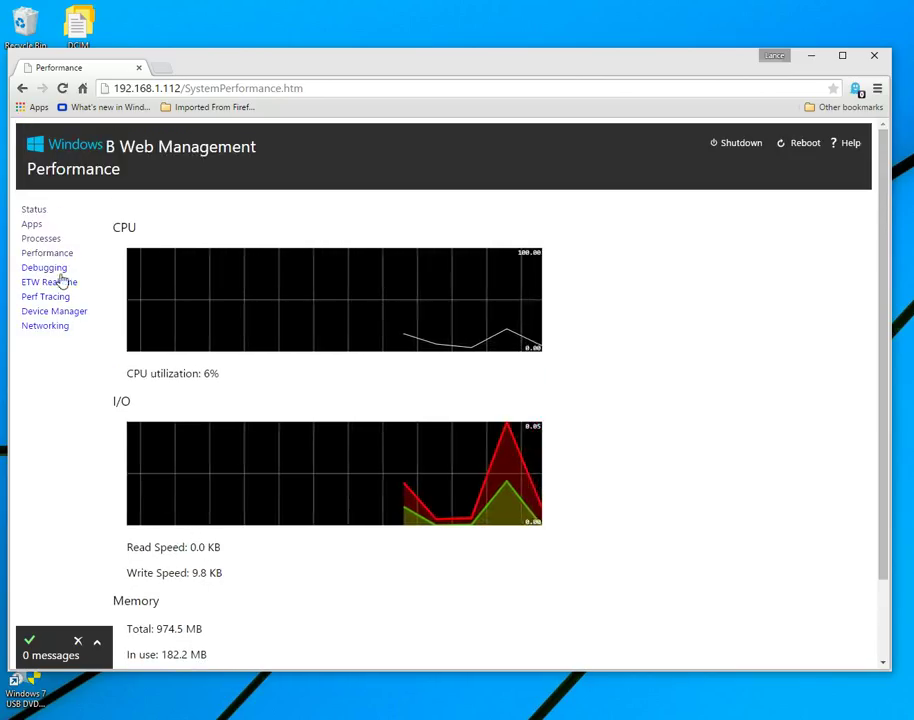
View the Debugging page's dump options and examine the ETW Realtime page, including its registered providers and events sections
left_click(60, 269)
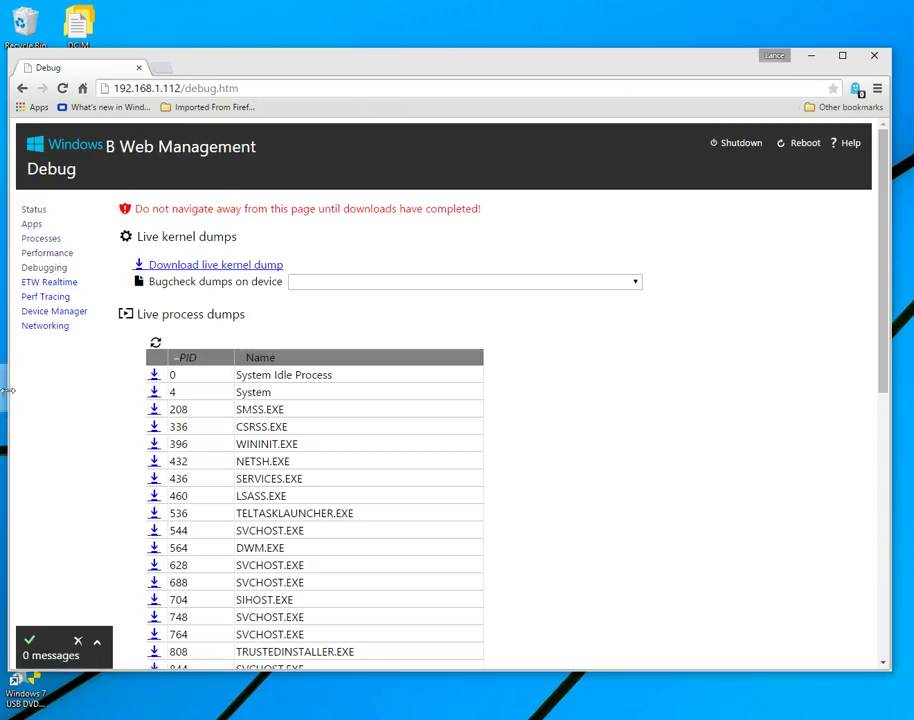
left_click(48, 284)
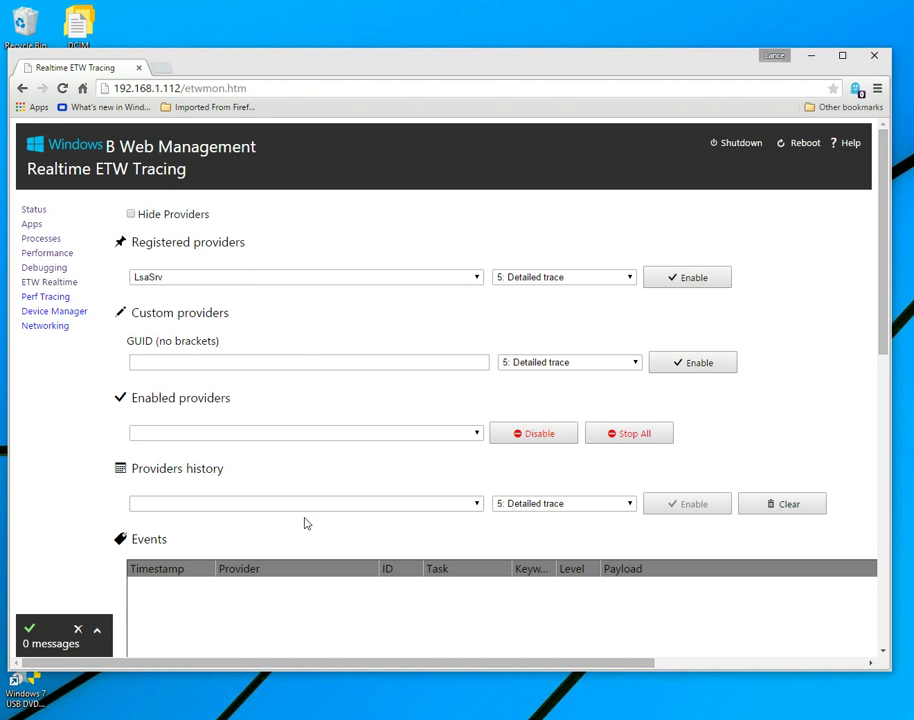
scroll(304, 524, "down", 3)
scroll(314, 527, "up", 1)
scroll(316, 526, "up", 2)
left_click(335, 283)
left_click(335, 286)
View the Perf Tracing page's profile options and the device tree on the Device Manager page
left_click(44, 297)
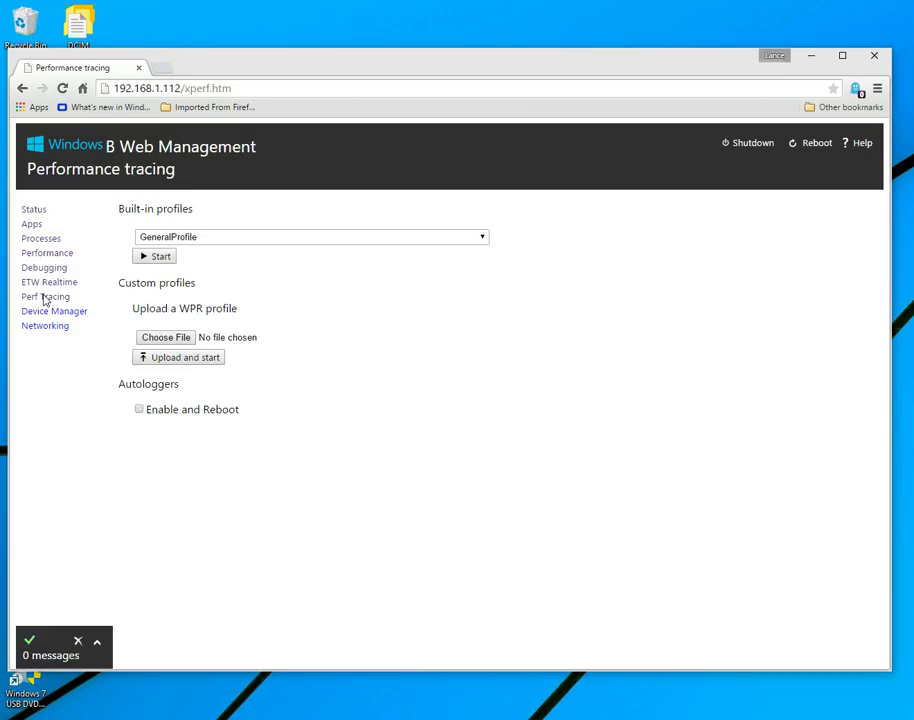
left_click(69, 314)
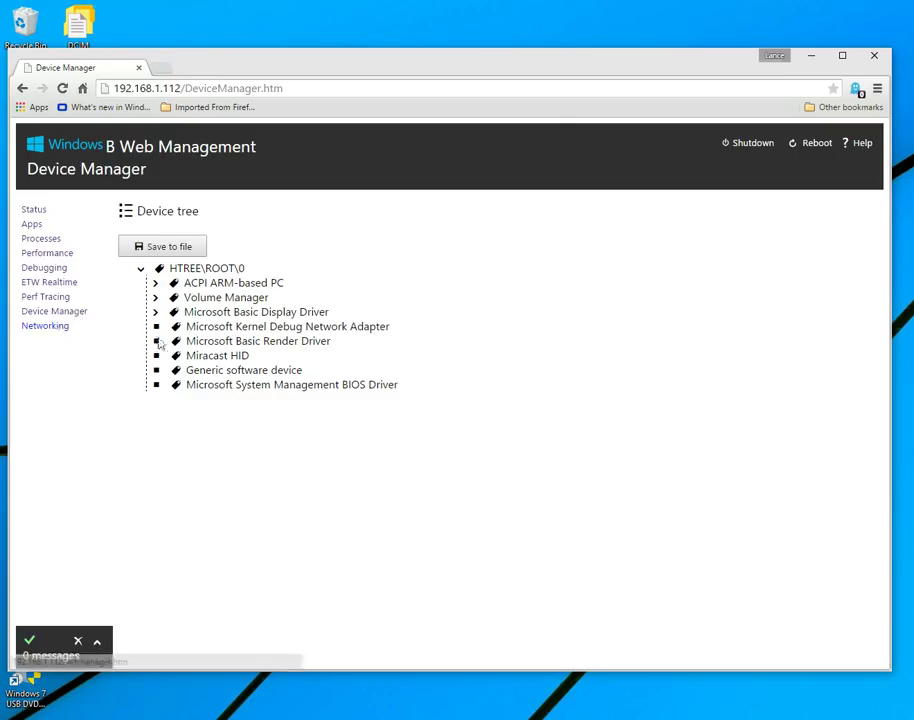
Open the board's Networking page and check the available Wi-Fi adapters and the IP configuration
left_click(45, 328)
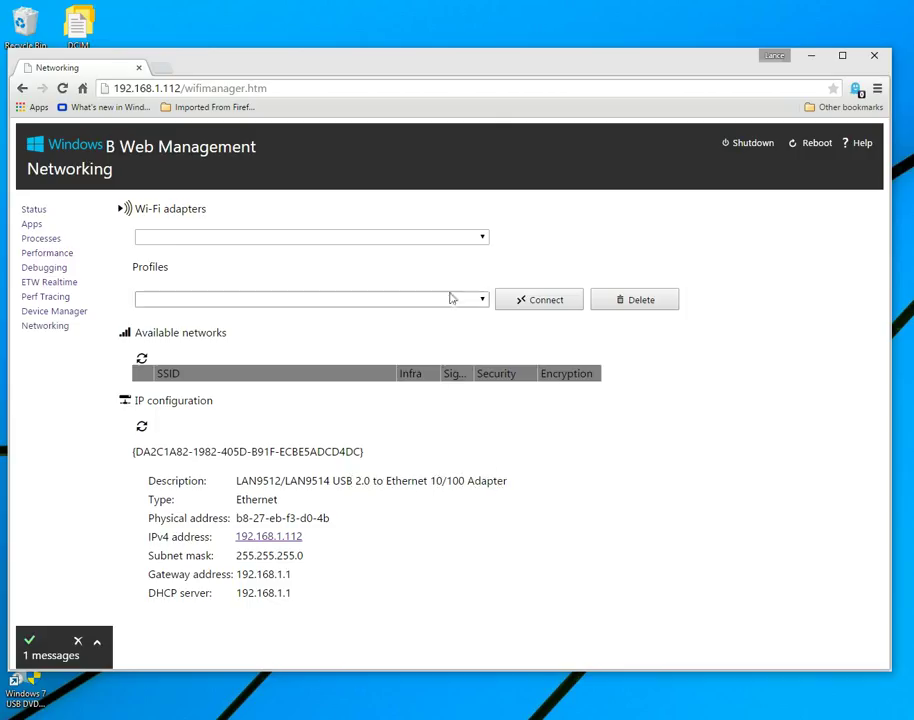
left_click(475, 242)
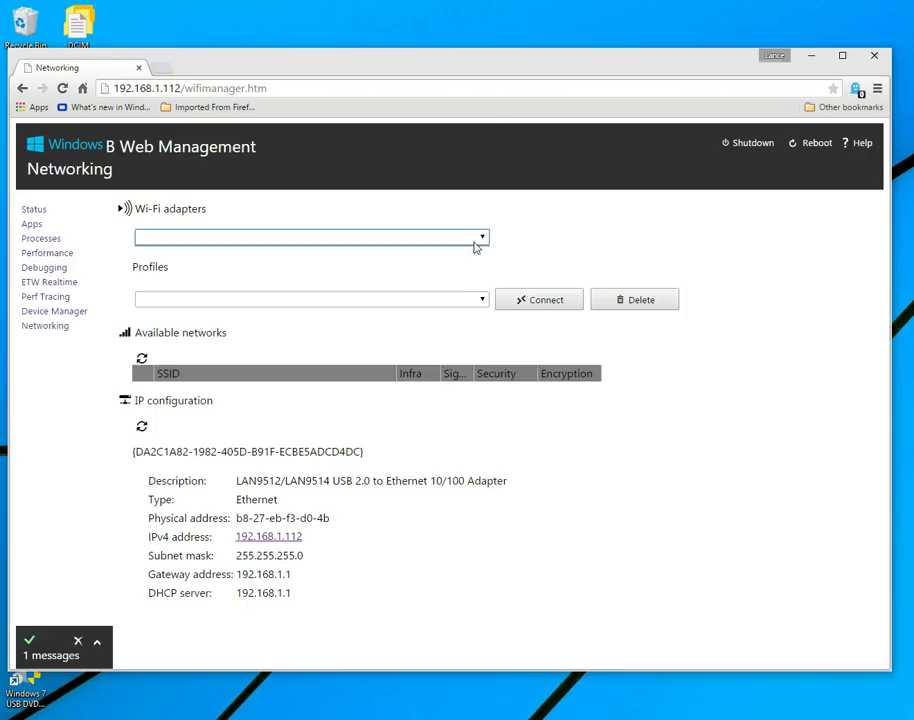
left_click(295, 592)
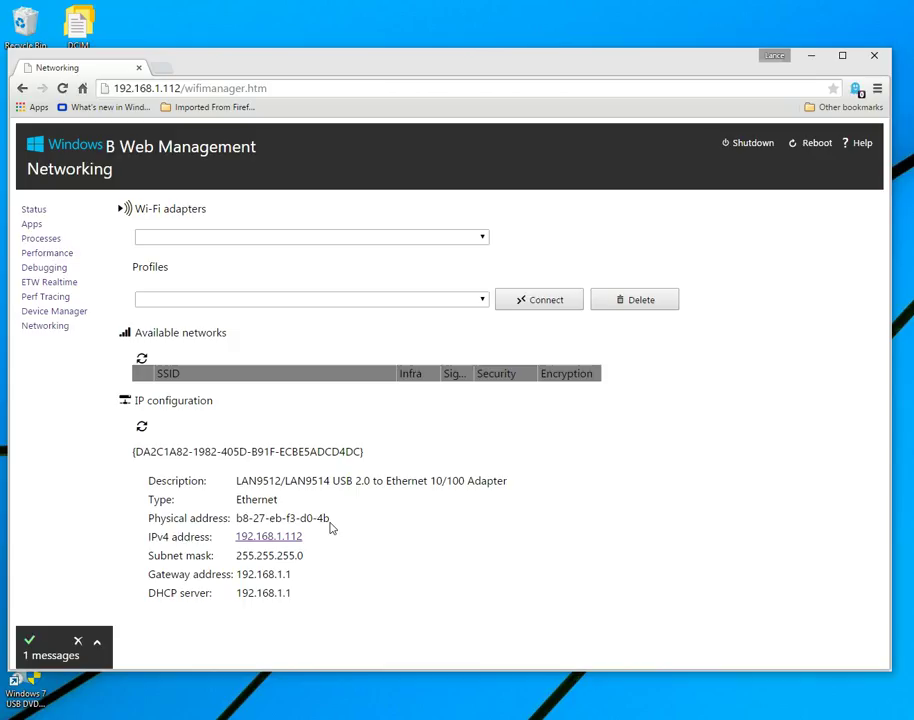
Return to the board's Apps page and check the list of installed apps, the running apps and the app installation options
left_click(31, 212)
left_click(31, 226)
left_click(50, 241)
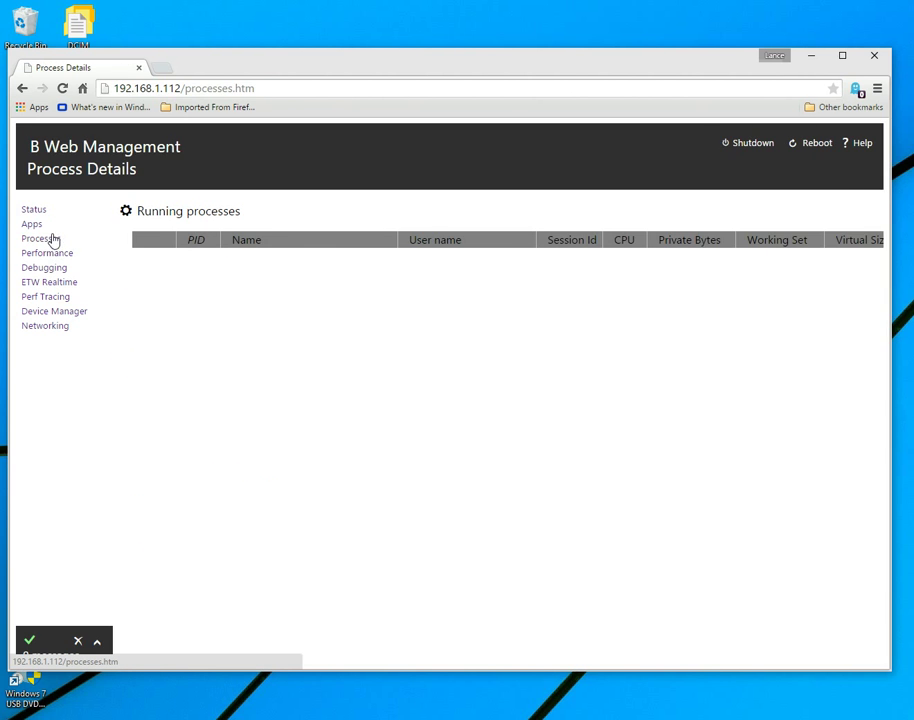
left_click(33, 226)
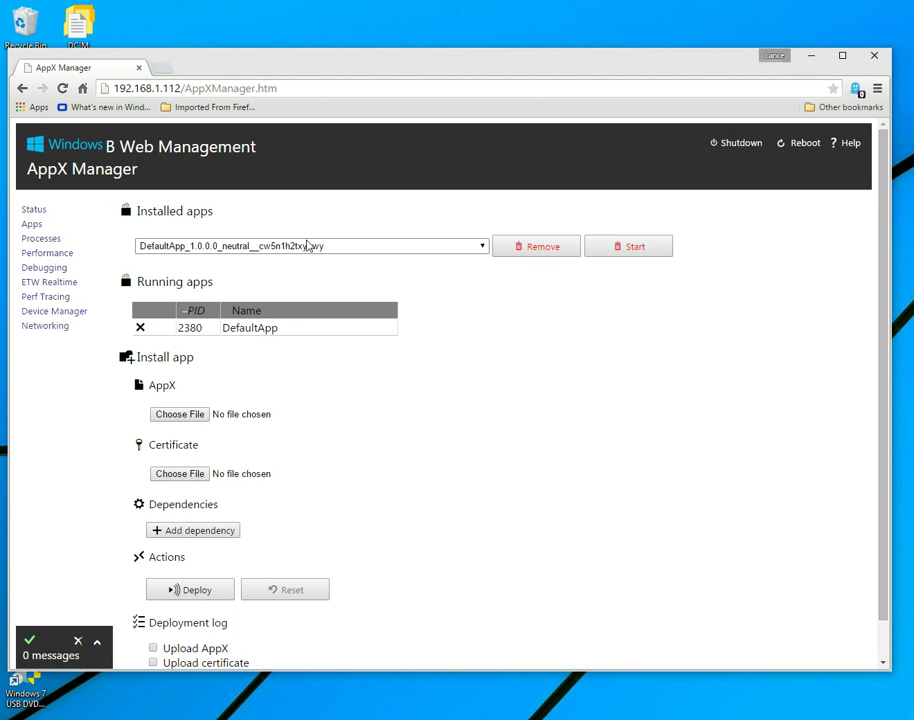
left_click(306, 244)
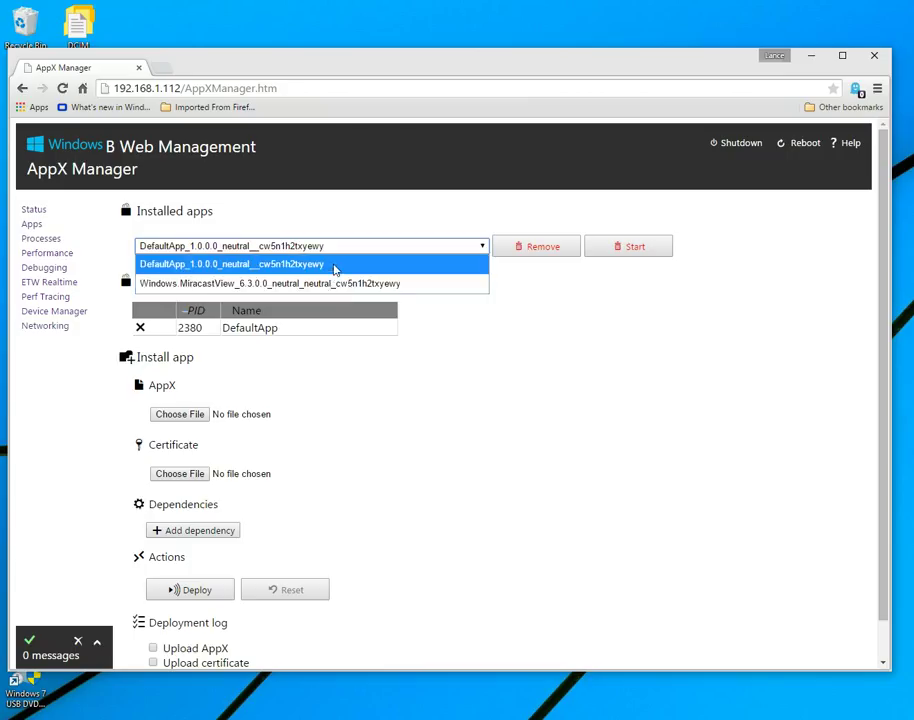
left_click(467, 363)
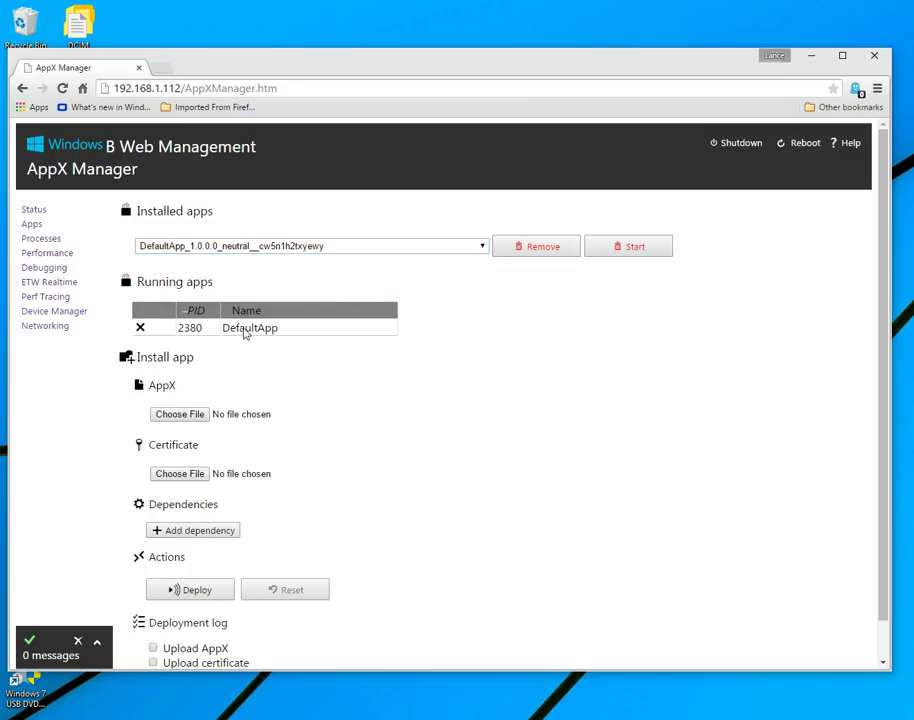
scroll(255, 340, "down", 1)
scroll(272, 370, "up", 1)
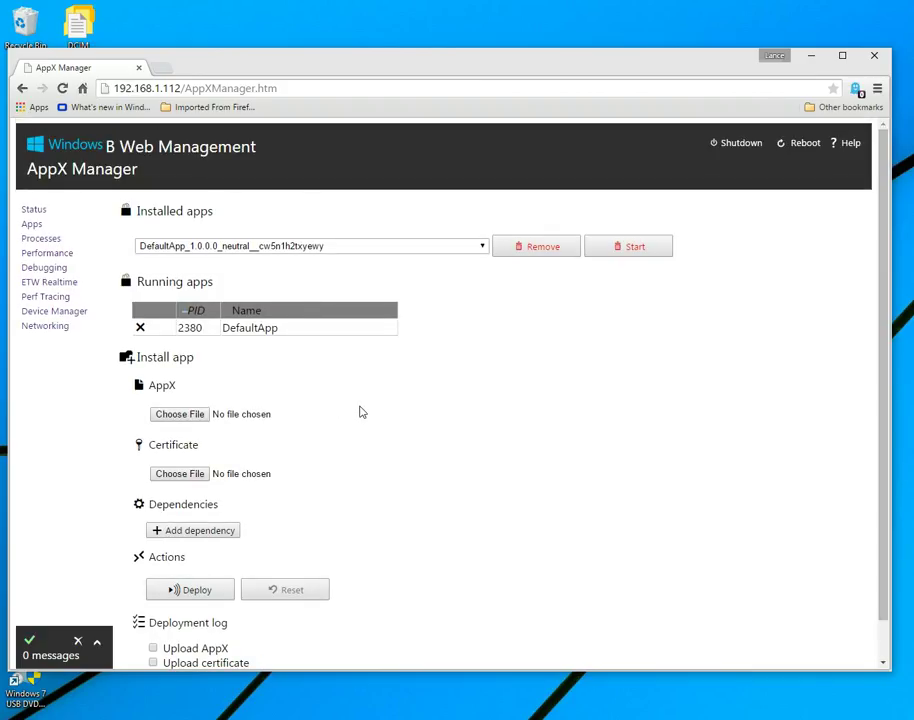